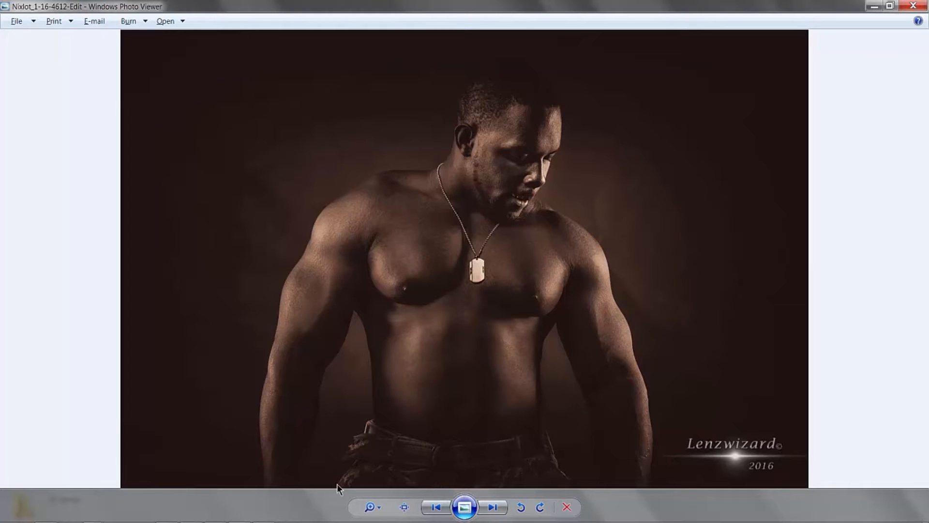
- Switch from the photo viewer to Lightroom and open the export settings for Kendall_Poster.psd
mouse_move(315, 522)
left_click(199, 516)
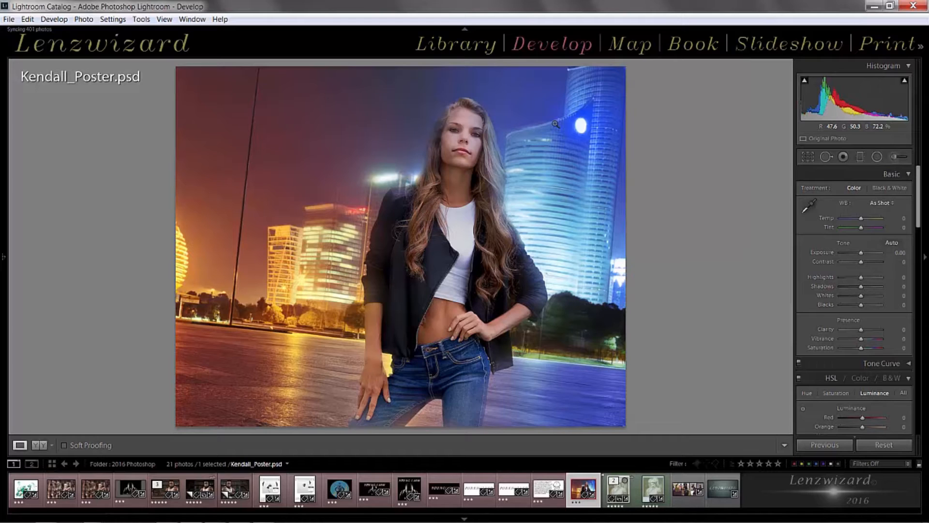
key("shift")
key("ctrl+shift+e")
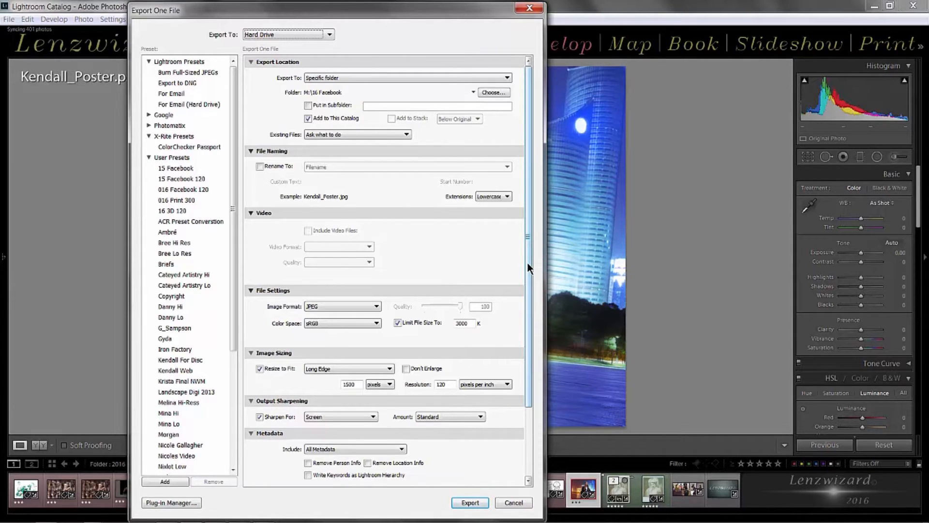
- Find the watermarking options in the export settings and open the watermark editor
left_click_drag(527, 264, 536, 348)
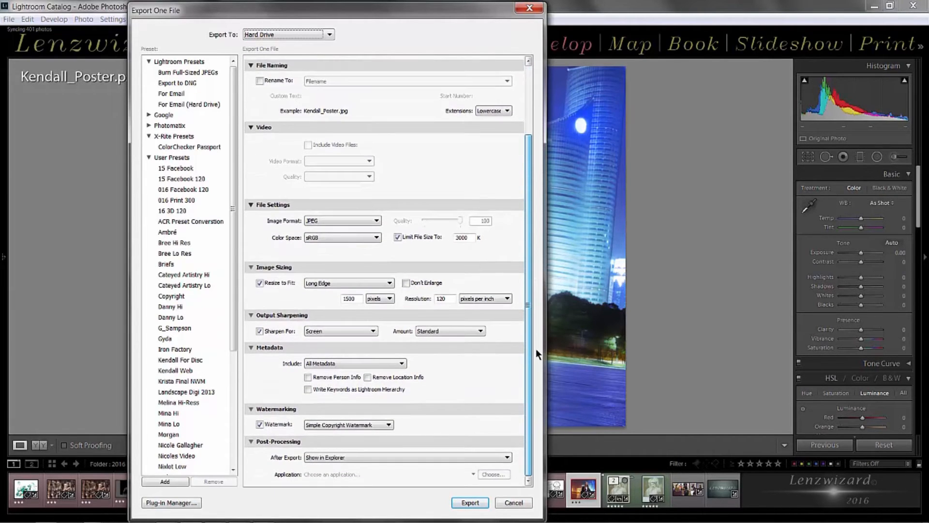
left_click(252, 409)
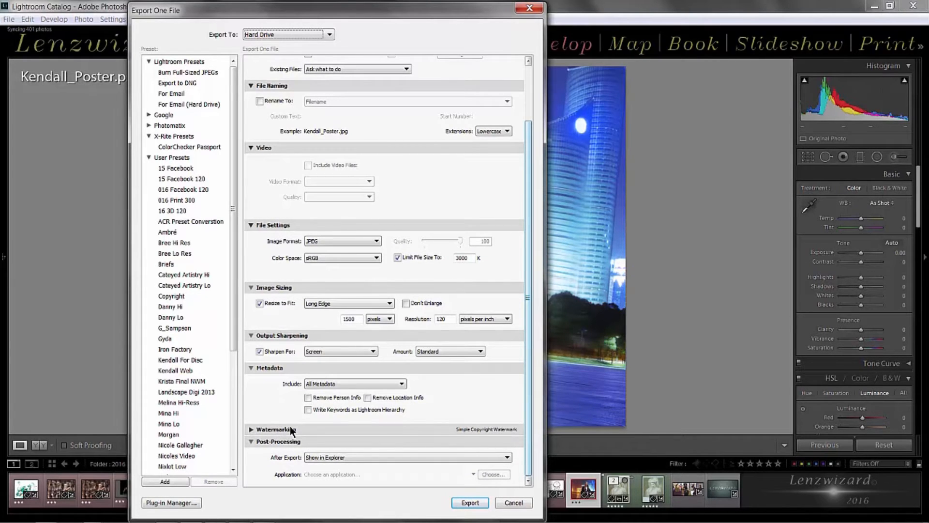
left_click(251, 429)
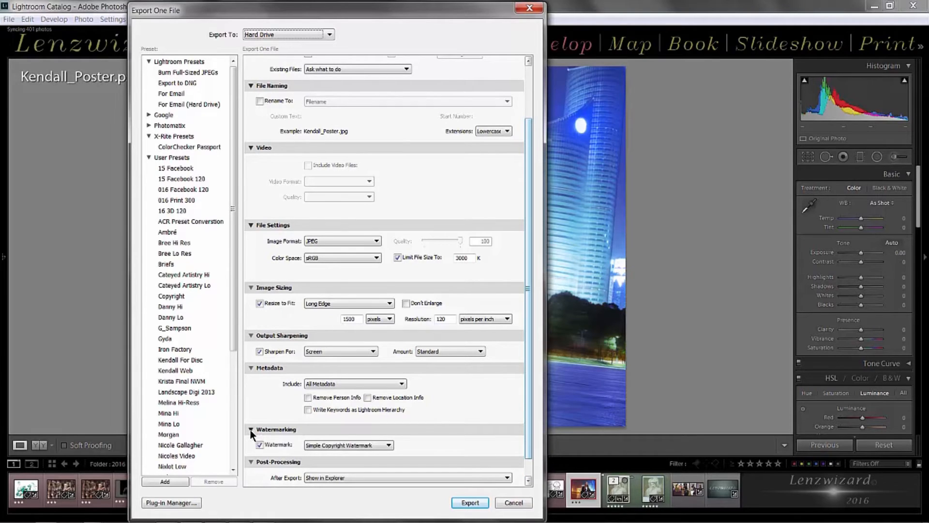
left_click(322, 447)
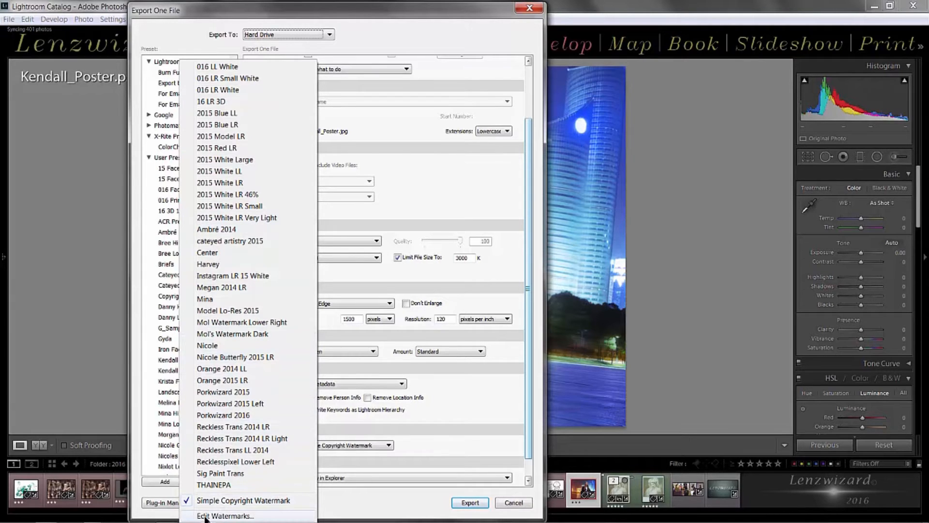
left_click(223, 516)
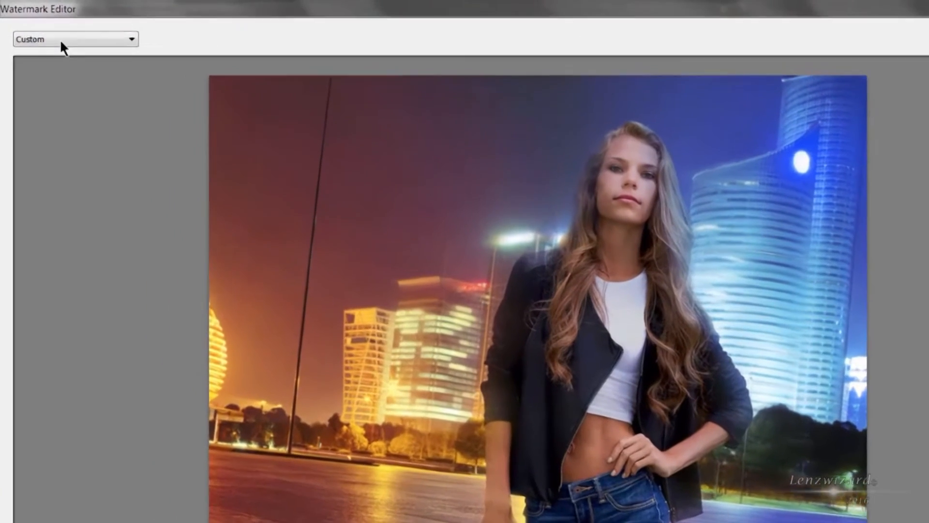
- Load the 016 LR White watermark preset and set the watermark style to Graphic
left_click(44, 29)
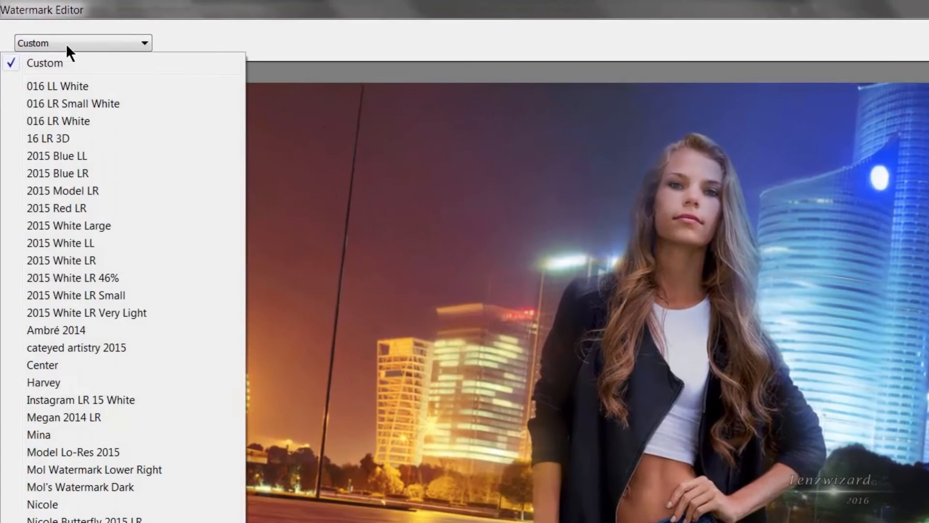
left_click(63, 122)
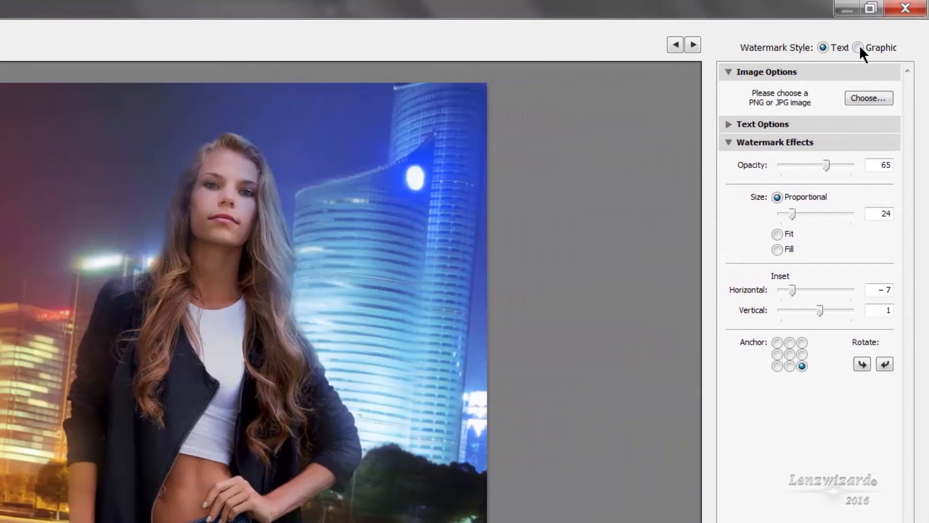
left_click(859, 47)
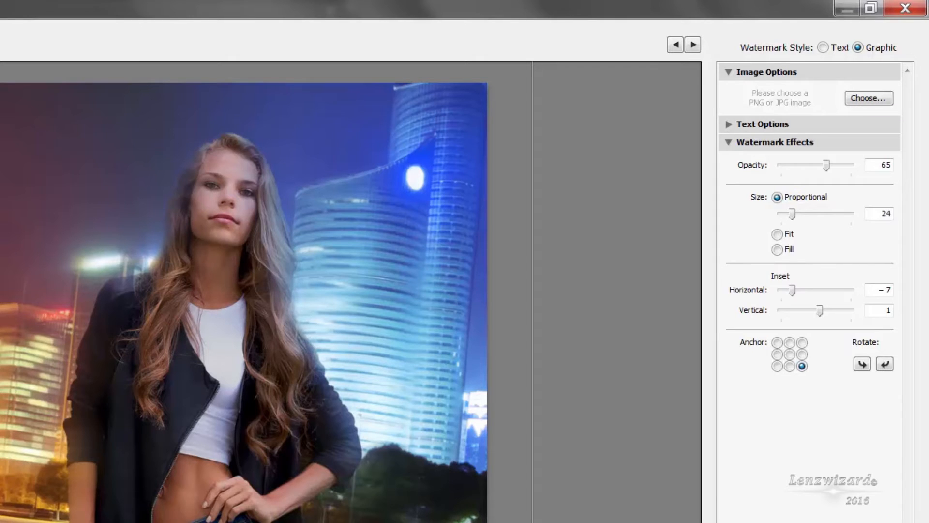
- Open the image chooser for the watermark graphic, close it without picking a file, and keep the opacity at 65
left_click(864, 98)
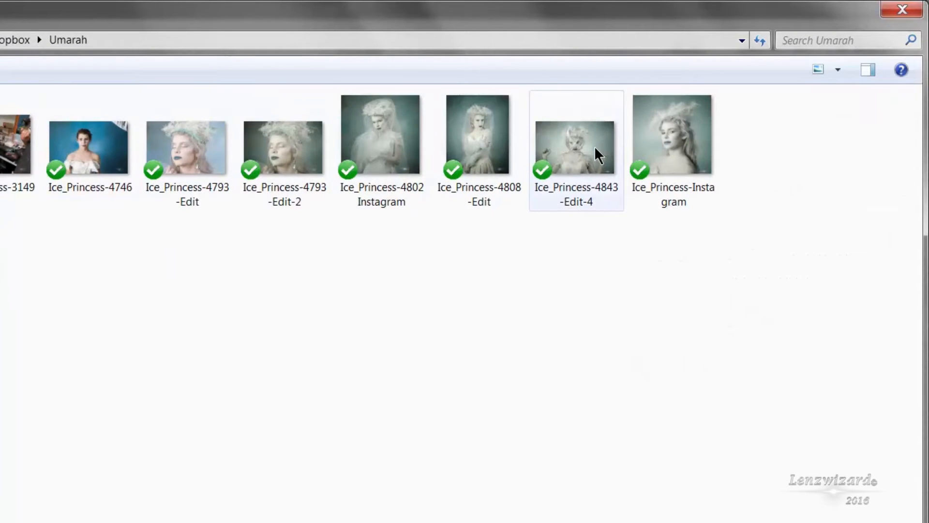
left_click(915, 11)
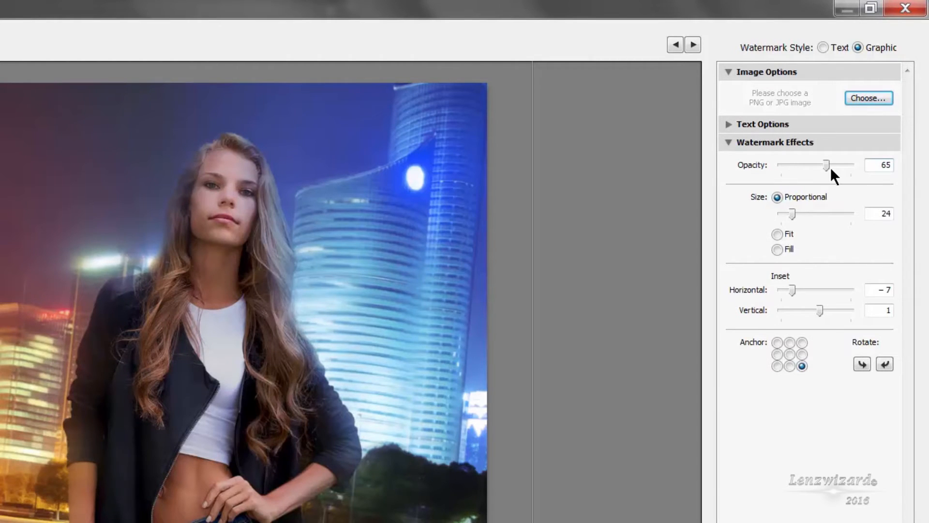
mouse_move(826, 165)
left_mouse_down()
mouse_move(867, 164)
mouse_move(783, 166)
mouse_move(826, 163)
left_mouse_up()
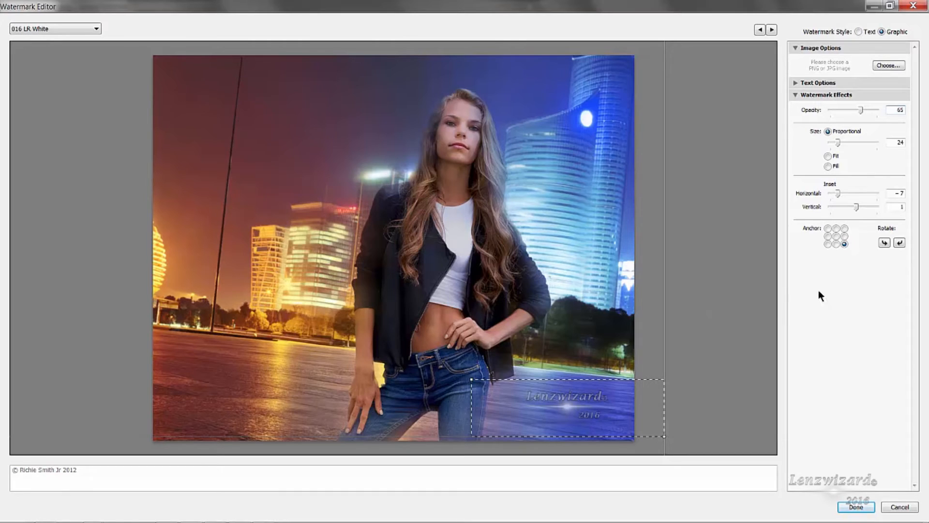
- Try anchoring the watermark in the photo's lower-left, upper-left and upper-right corners, and return it to the lower-right corner
mouse_move(844, 247)
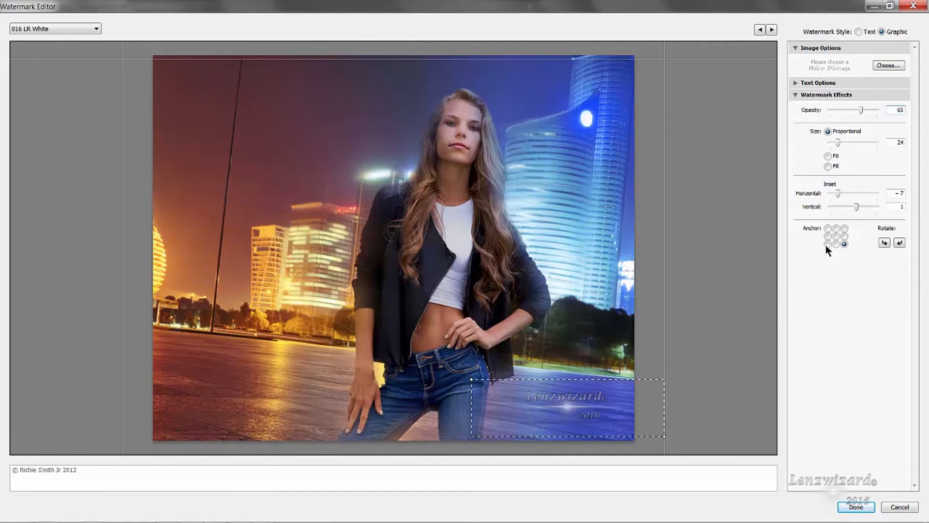
left_click(827, 244)
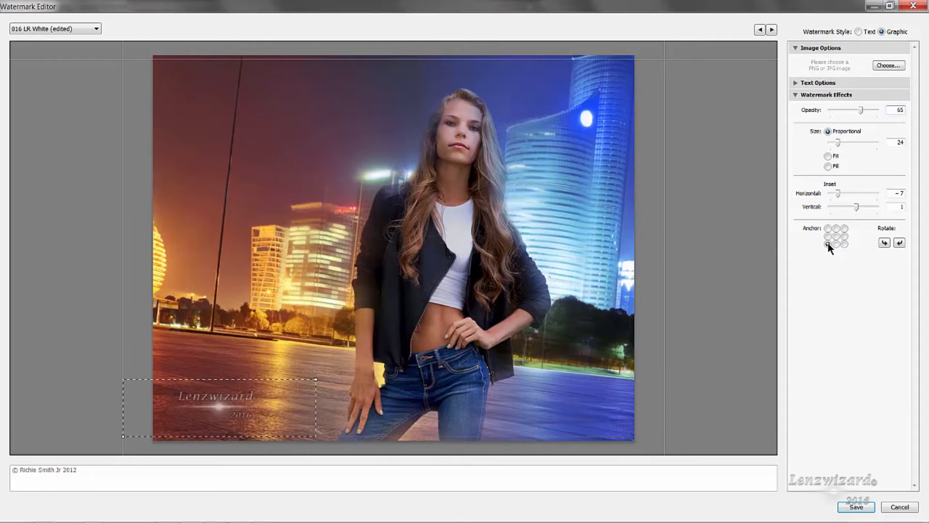
left_click(828, 228)
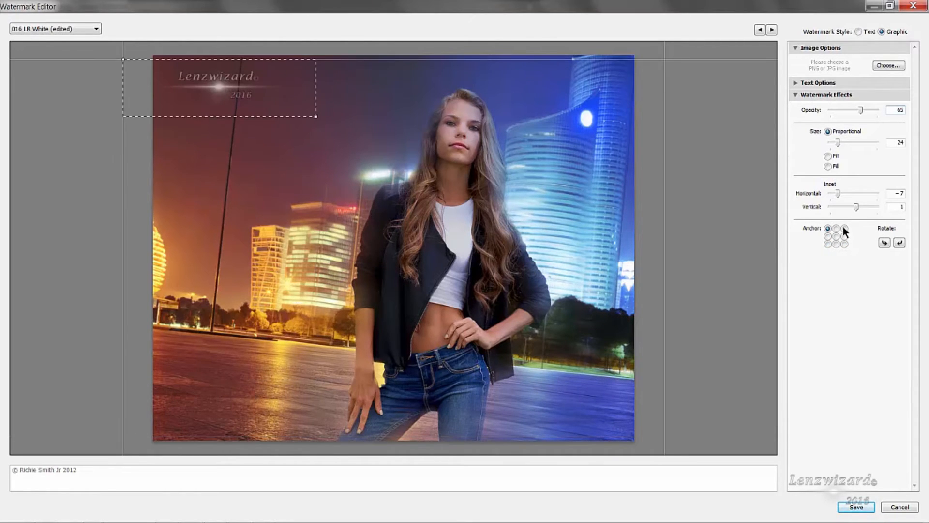
left_click(844, 228)
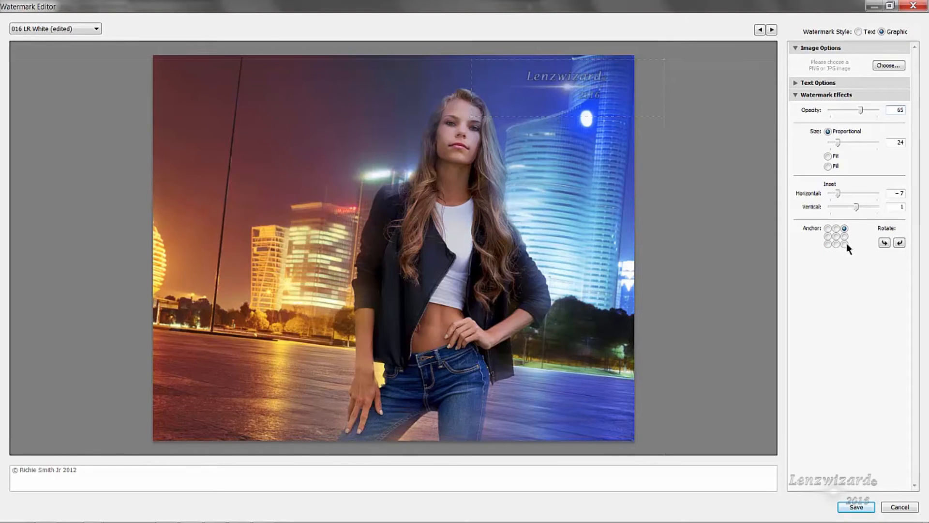
left_click(845, 244)
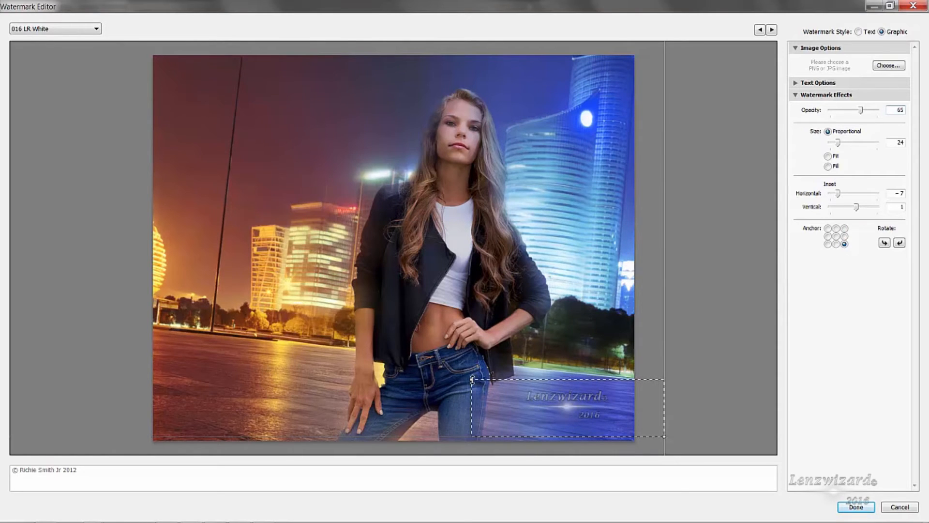
- Enlarge the watermark to a proportional size of 25 and cancel saving it as a new preset
mouse_move(472, 379)
left_mouse_down()
mouse_move(471, 387)
mouse_move(468, 379)
left_mouse_up()
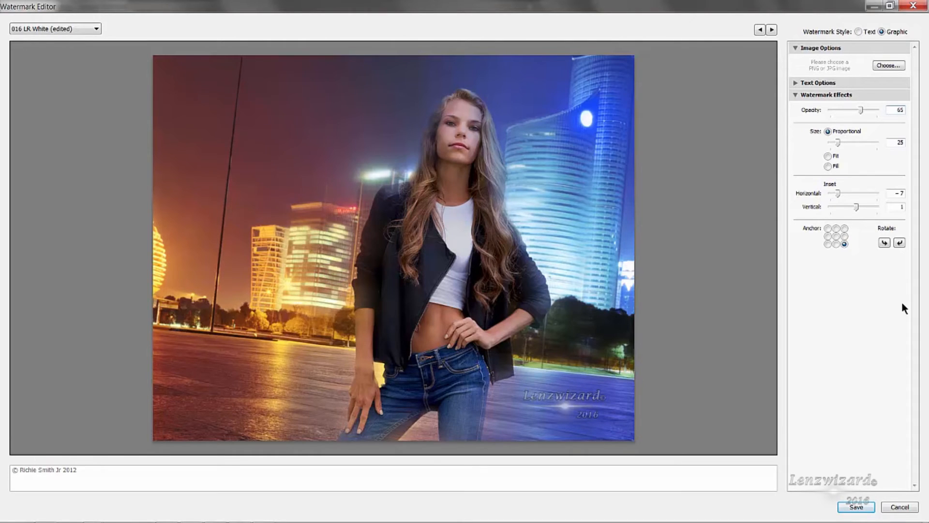
left_click(856, 506)
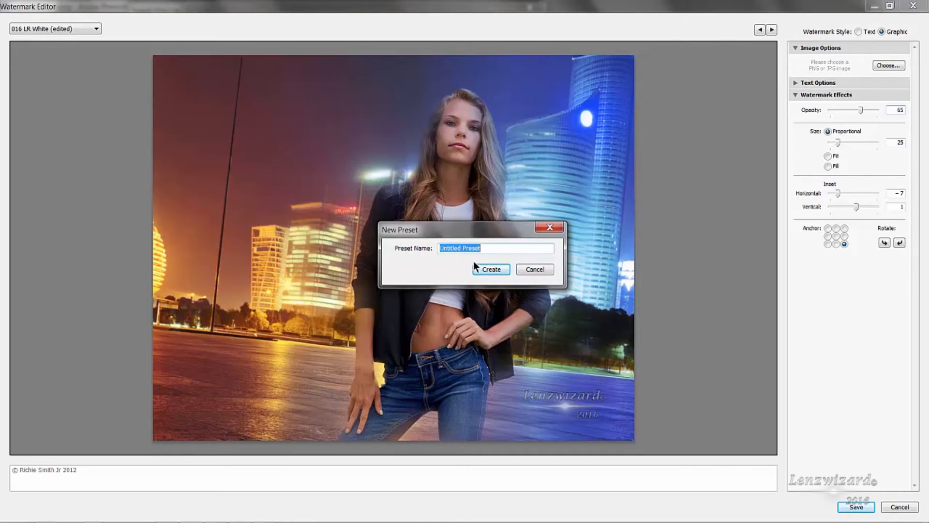
left_click(534, 269)
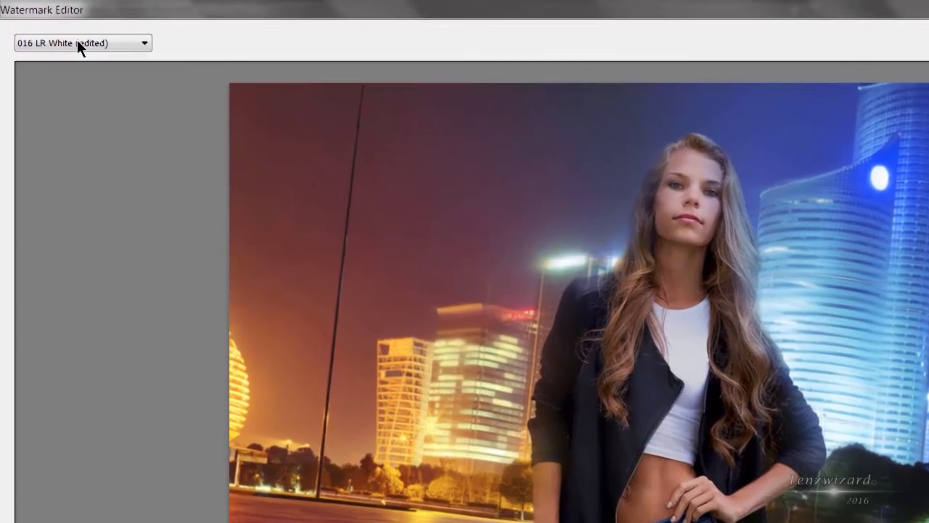
- Update the 016 LR White preset with the edited watermark settings and close the watermark editor
left_click(67, 38)
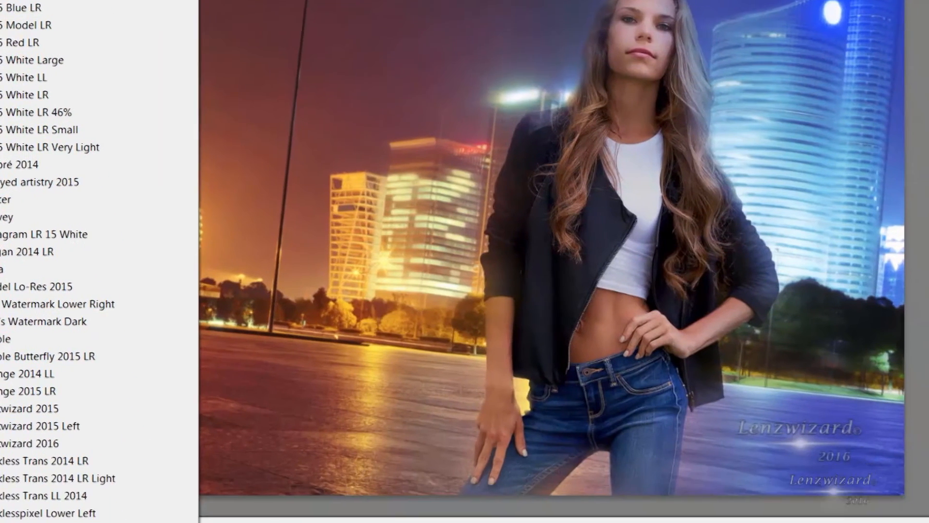
left_click(47, 516)
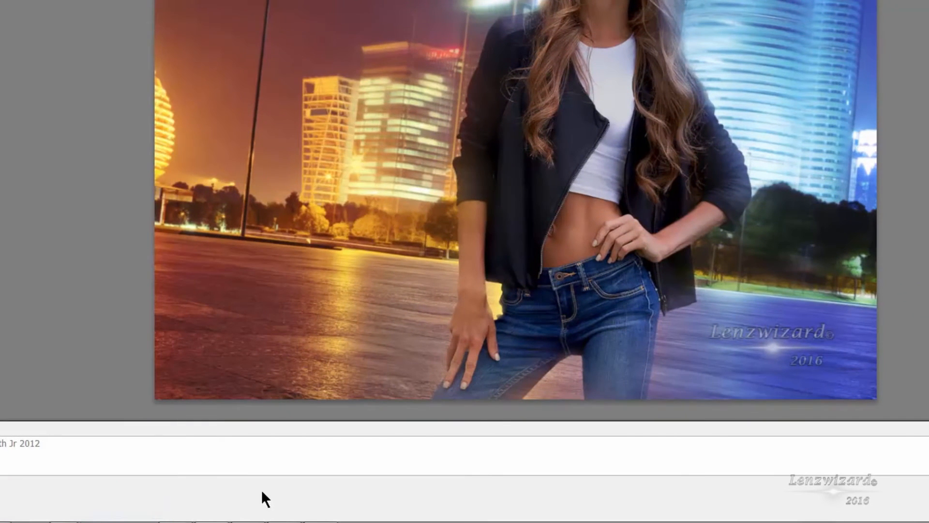
mouse_move(501, 410)
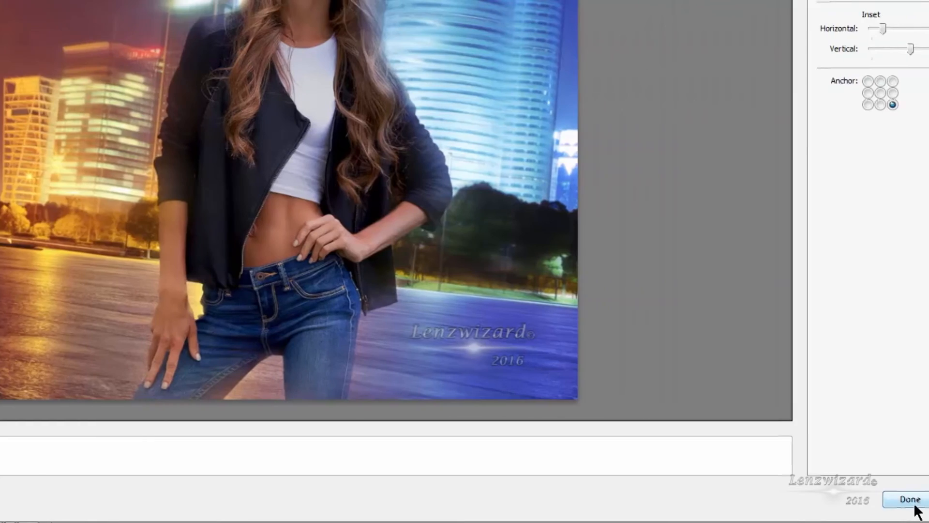
left_click(897, 508)
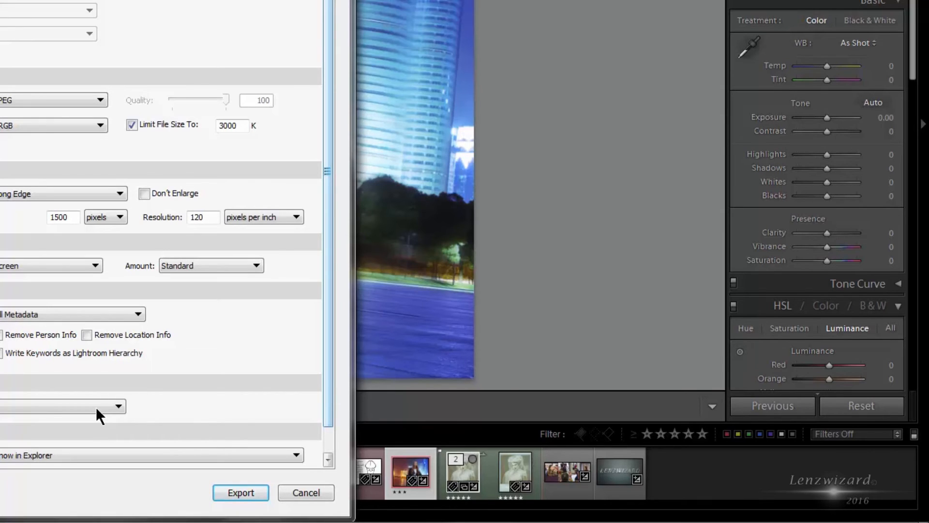
- Choose 016 LR White as the watermark for the export
left_click(66, 405)
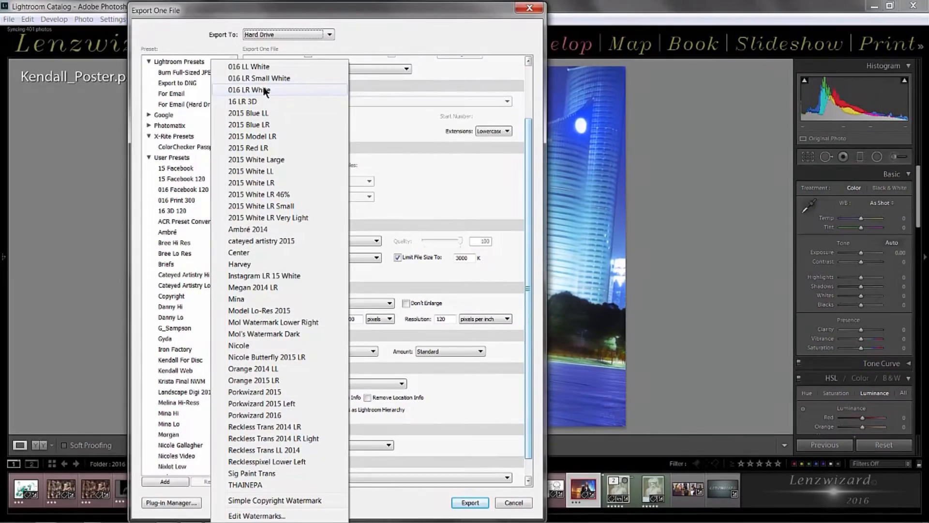
left_click(265, 90)
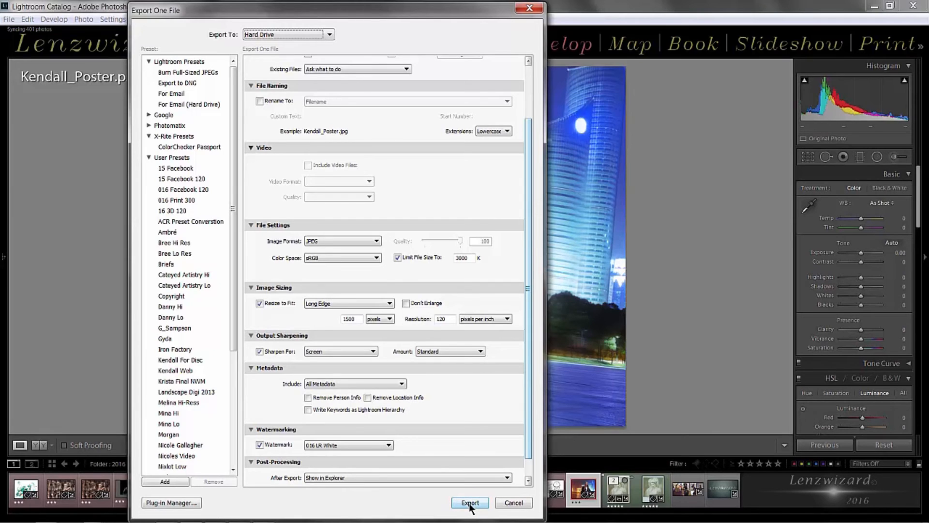
- Review the export settings, export the photo as a JPEG to the 16 Facebook folder, and open the exported Kendall_Poster image
left_click_drag(530, 215, 524, 162)
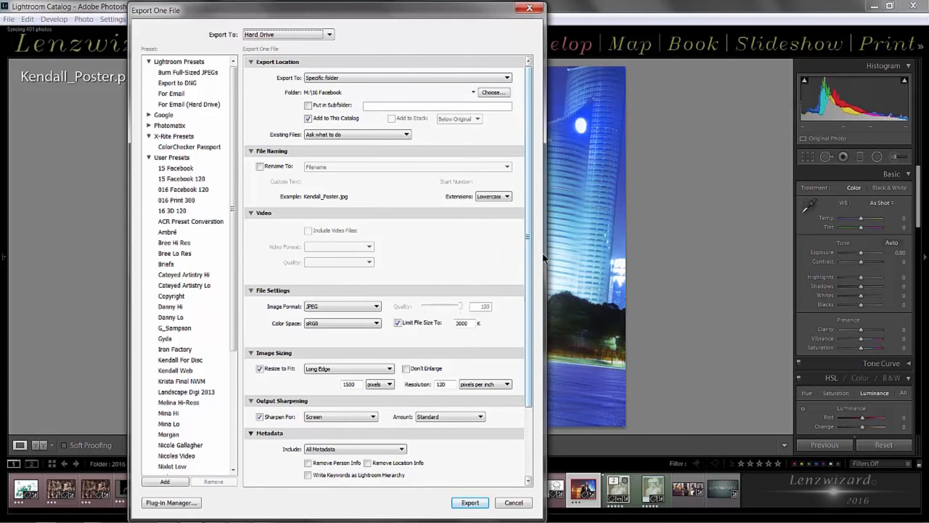
left_click_drag(527, 245, 535, 304)
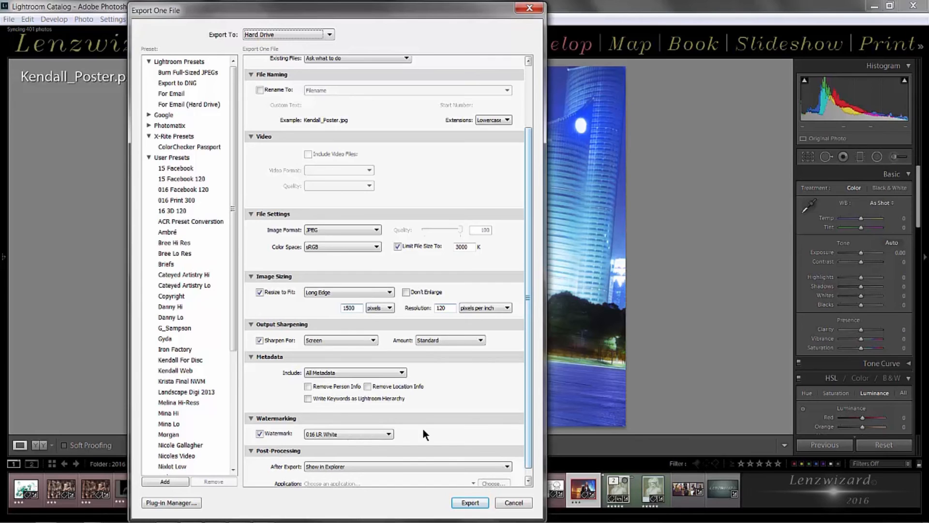
left_click(469, 503)
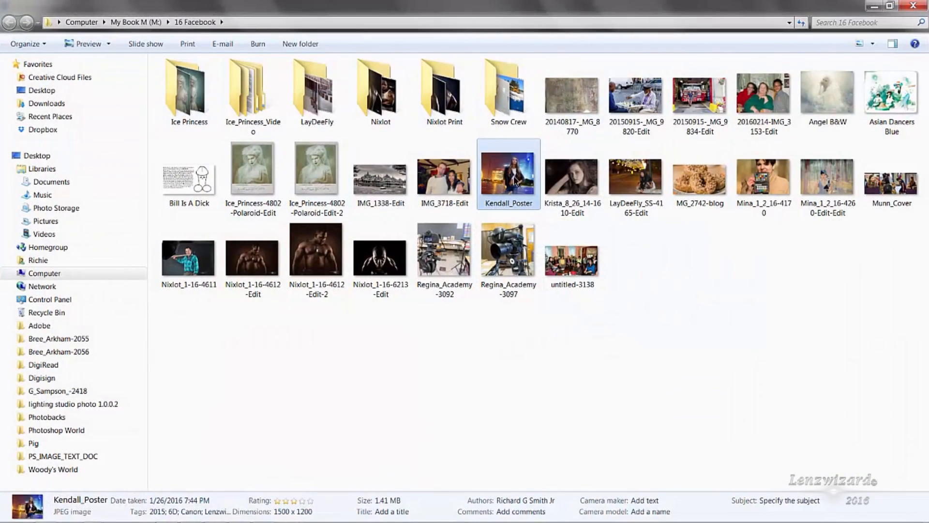
double_click(514, 180)
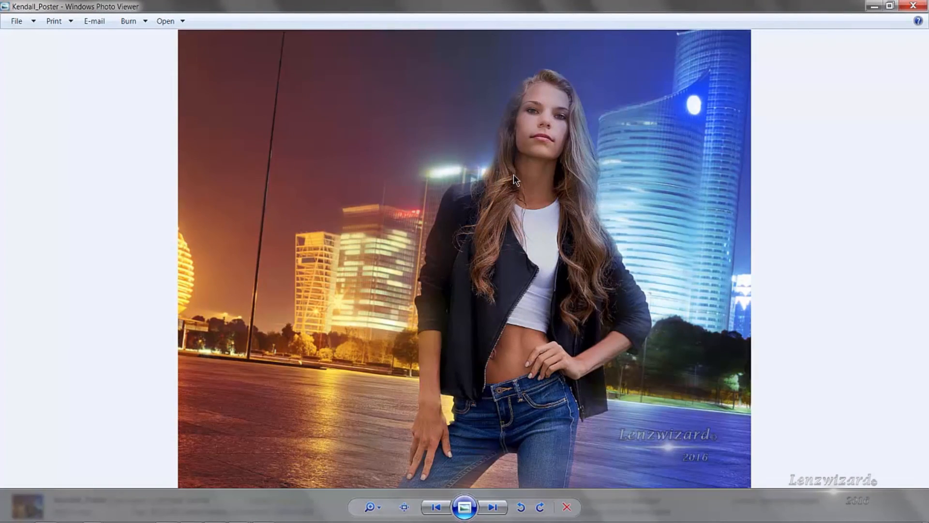